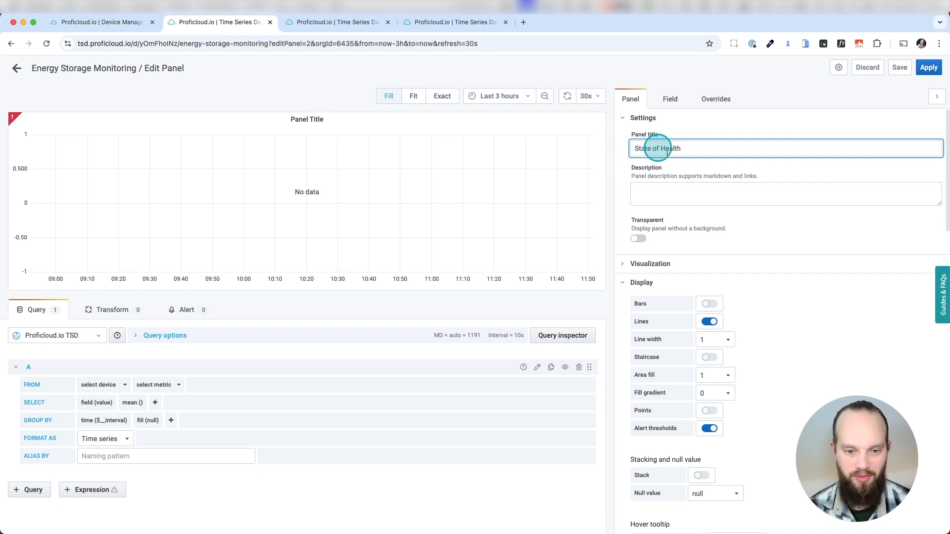
Apply the panel title and enter the description "State of health of my own energy storage".
{"action": "left_click", "coordinate": [665, 194]}
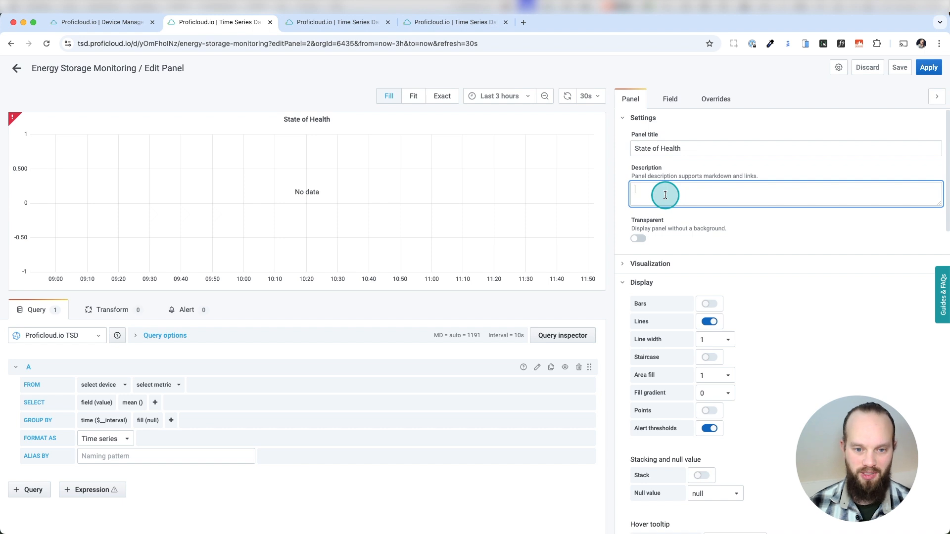
{"action": "type", "text": "State of Health of my own energy storage"}
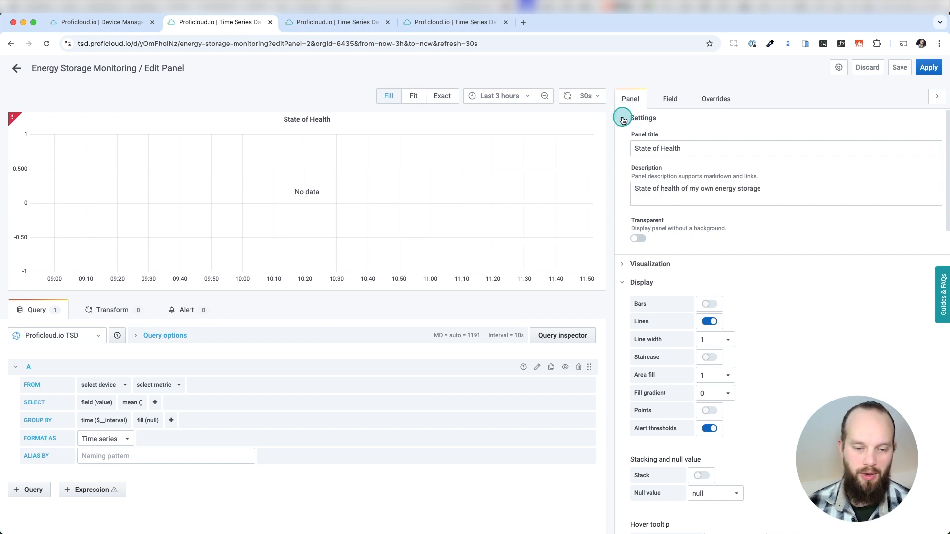
{"action": "left_click", "coordinate": [624, 118]}
Choose Graph as the panel's visualization type and close the visualization list.
{"action": "left_click", "coordinate": [624, 137]}
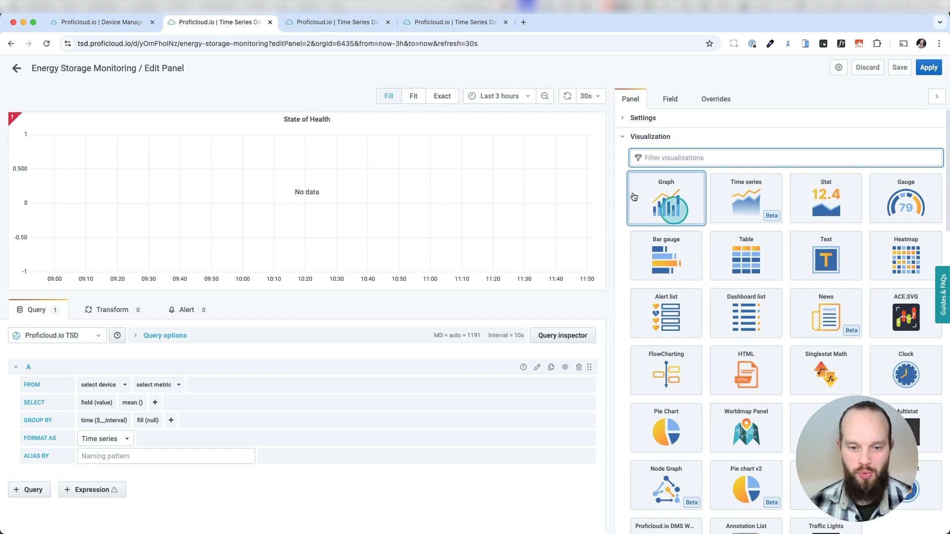
{"action": "left_click", "coordinate": [650, 186]}
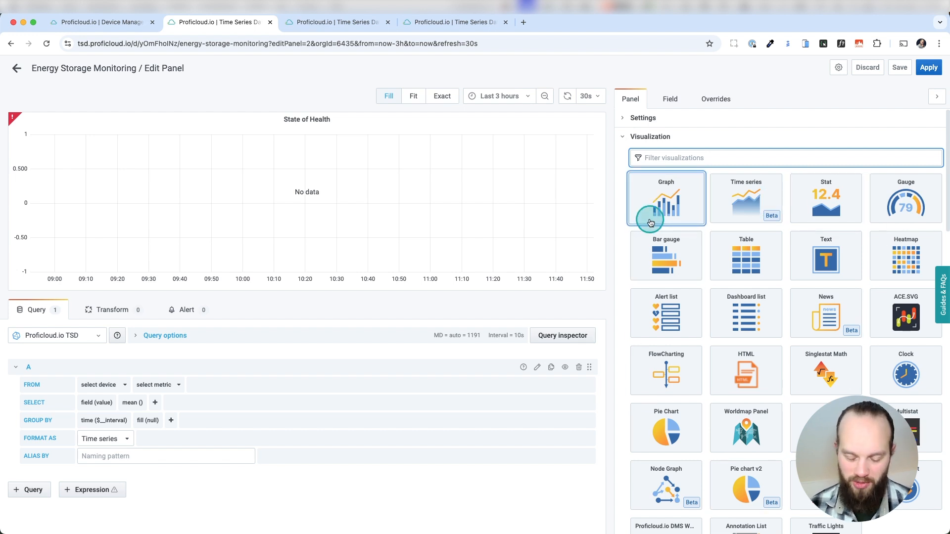
{"action": "left_click", "coordinate": [627, 137]}
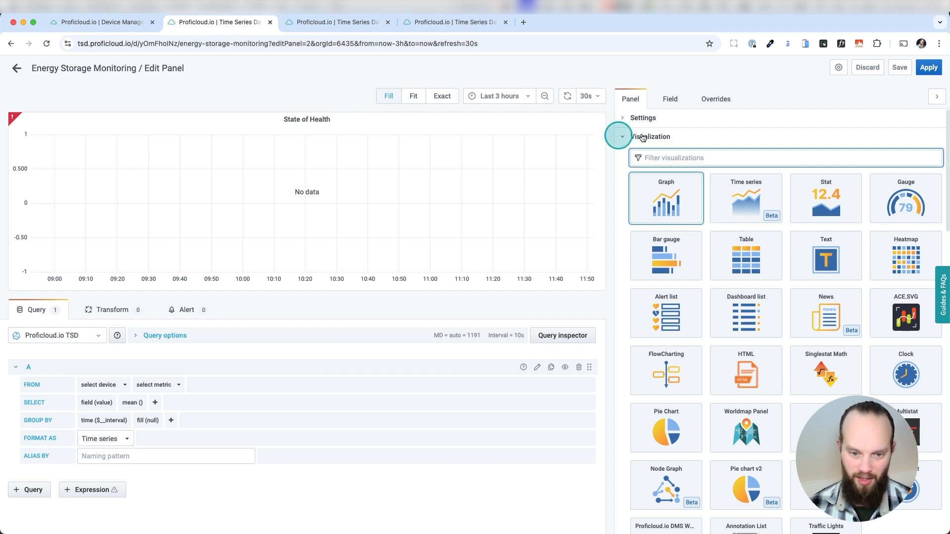
{"action": "left_click", "coordinate": [622, 136]}
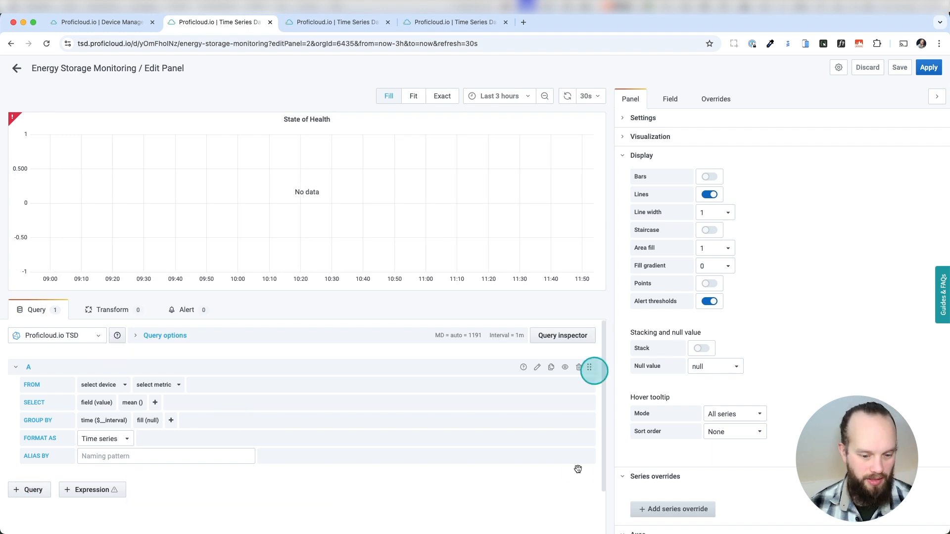
Rename query A to State_Of_Charge.
{"action": "left_click", "coordinate": [36, 367]}
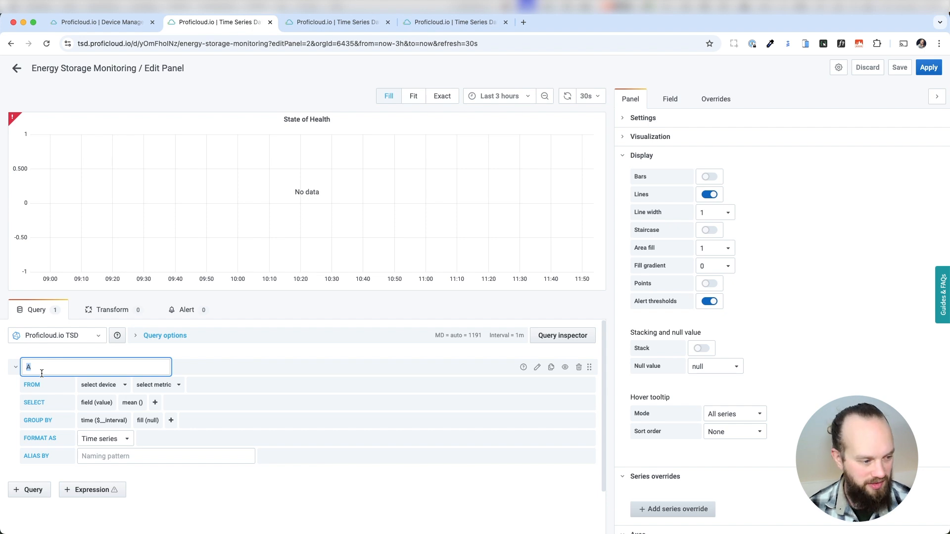
{"action": "left_click", "coordinate": [42, 373]}
{"action": "type", "text": "State_Of_Charge"}
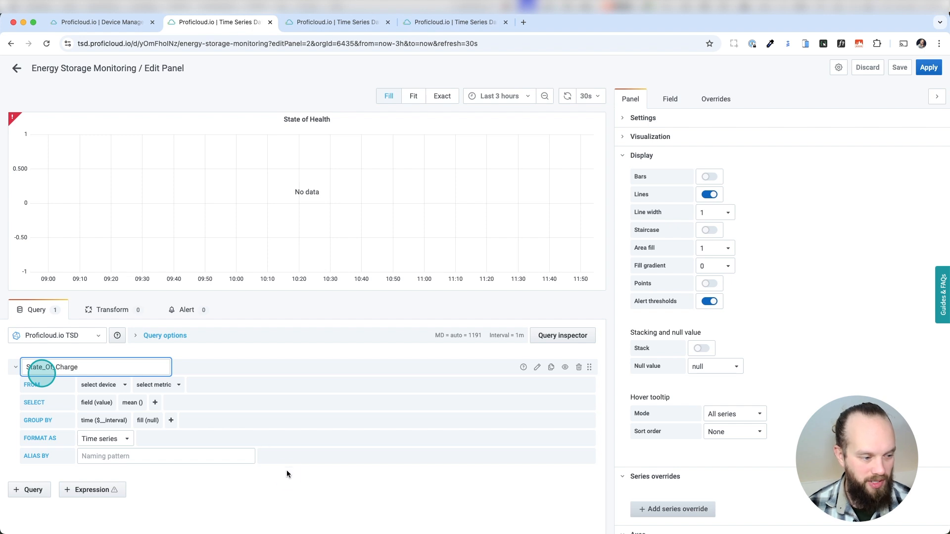
{"action": "left_click", "coordinate": [266, 465]}
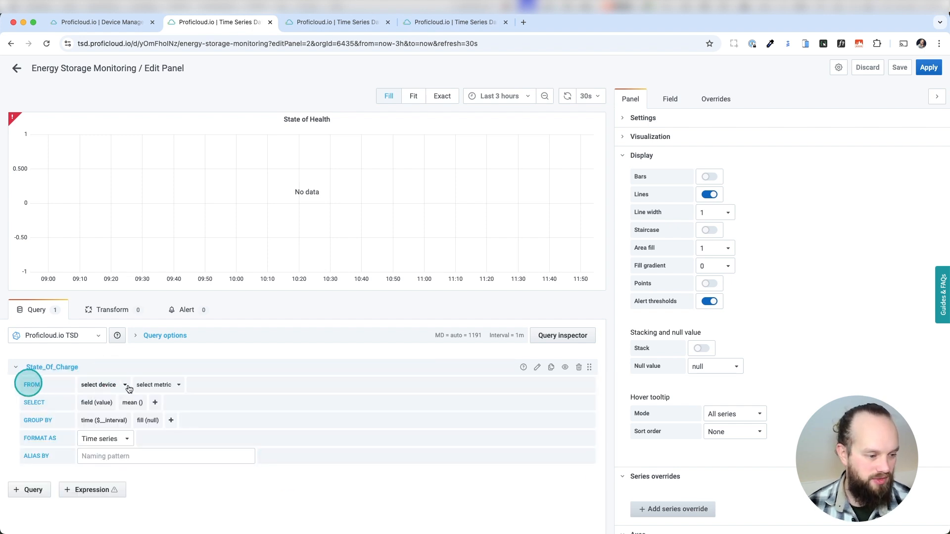
Set the query source to the Energy Storage #1 device with the metric auto~State_Of_Charge.
{"action": "left_click", "coordinate": [99, 386]}
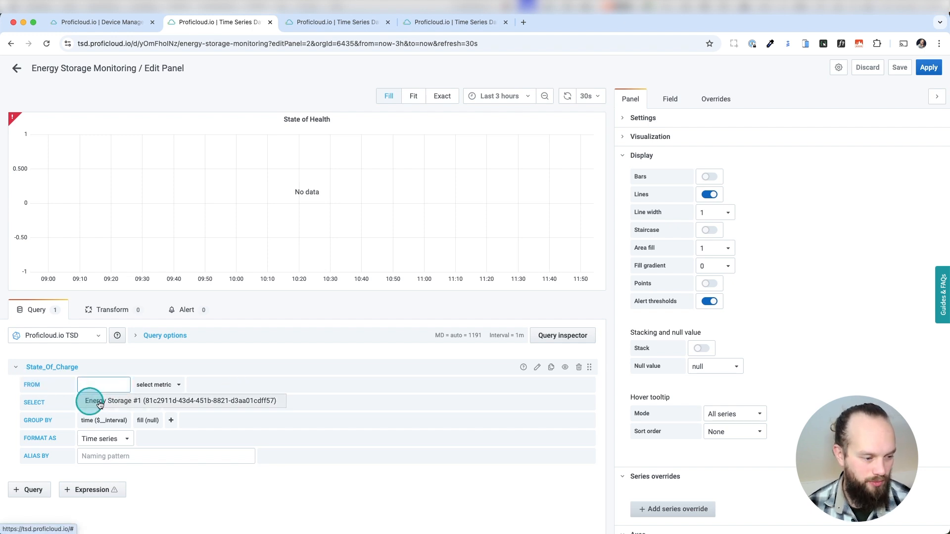
{"action": "left_click", "coordinate": [135, 404]}
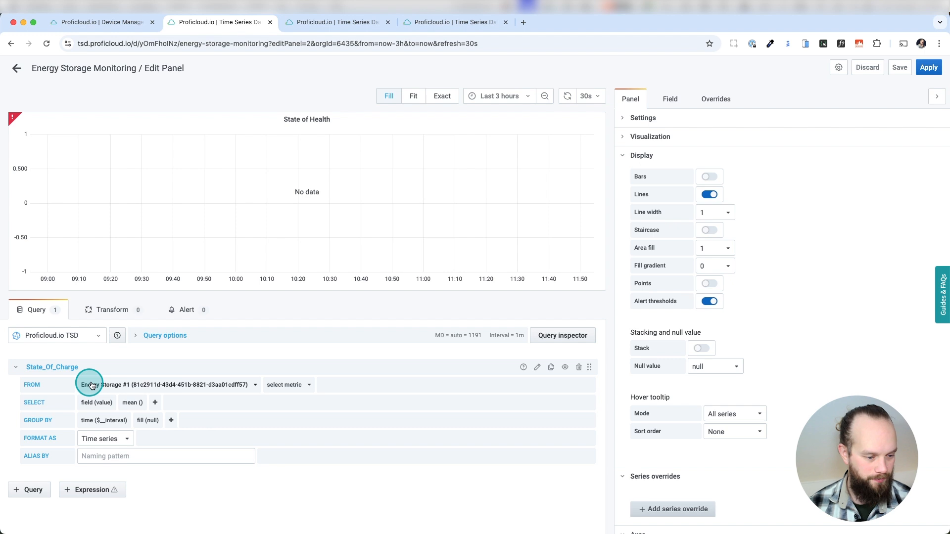
{"action": "left_click", "coordinate": [275, 386]}
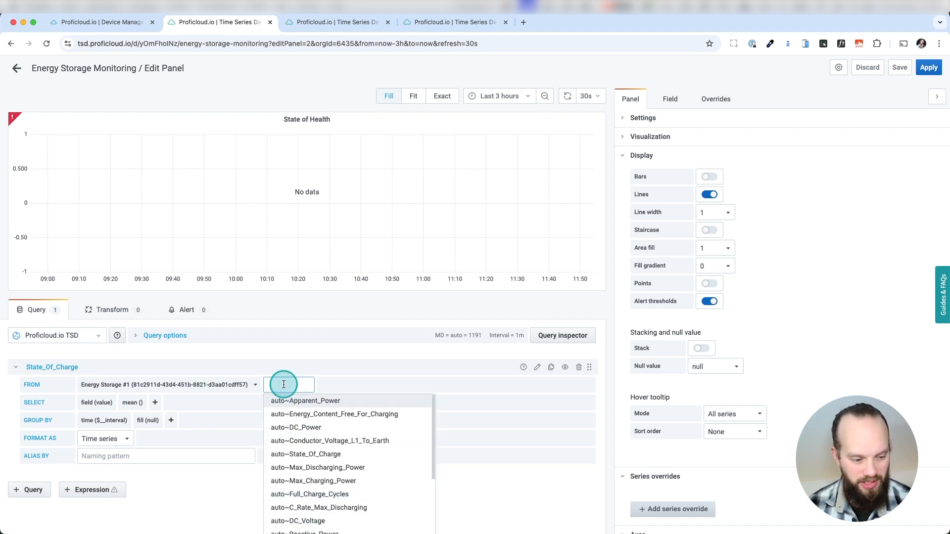
{"action": "type", "text": "state"}
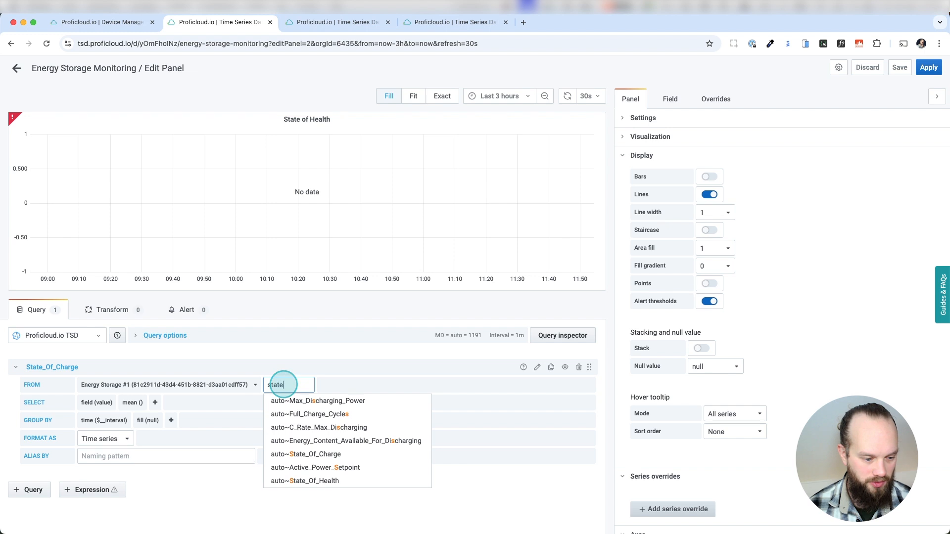
{"action": "left_click", "coordinate": [289, 385]}
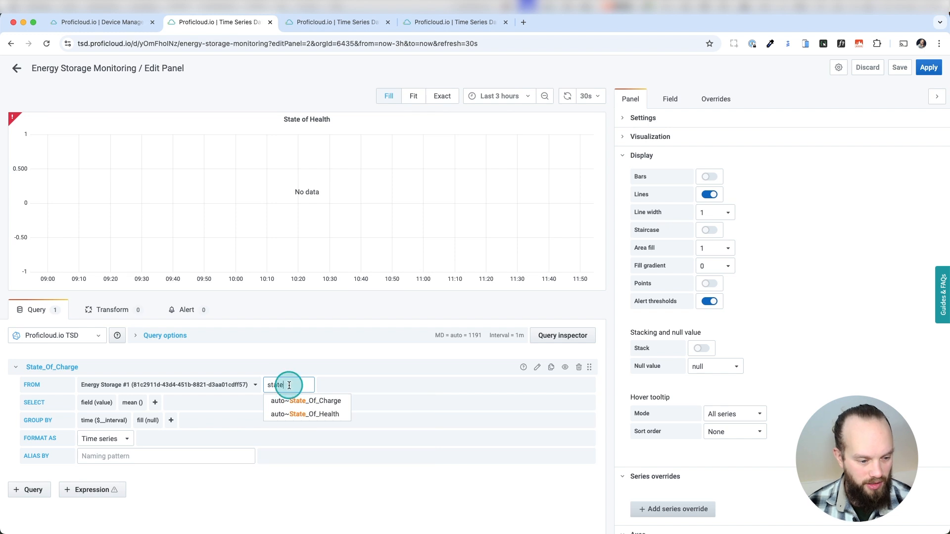
{"action": "left_click", "coordinate": [321, 403]}
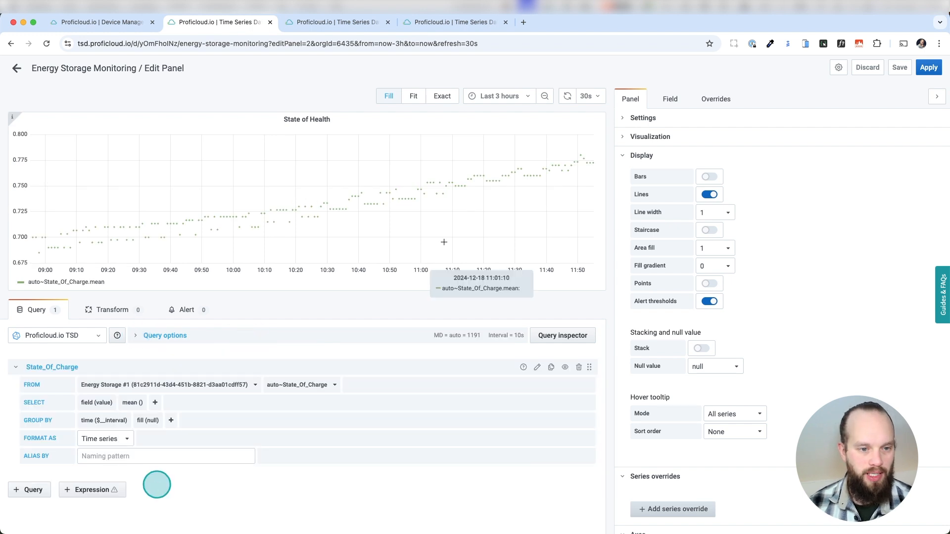
Change the query's grouping fill option to previous so gaps between data points are bridged.
{"action": "left_click_drag", "start_coordinate": [365, 218], "coordinate": [117, 194]}
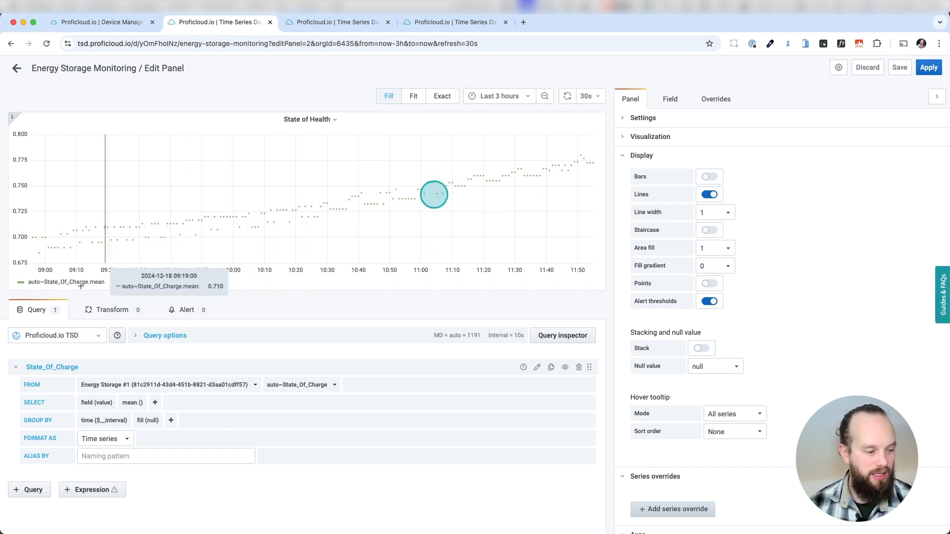
{"action": "left_click", "coordinate": [48, 423]}
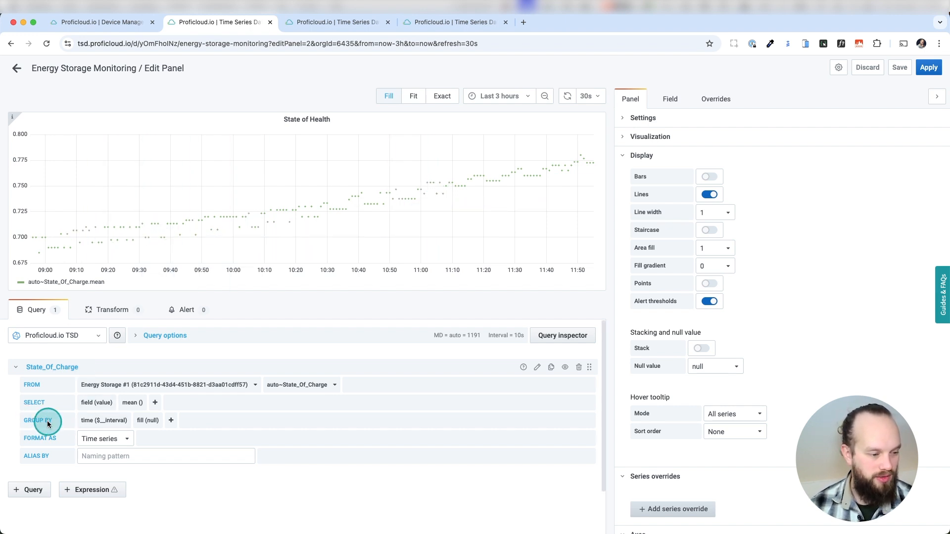
{"action": "left_click", "coordinate": [119, 421]}
{"action": "left_click", "coordinate": [152, 423]}
{"action": "left_click", "coordinate": [76, 420]}
{"action": "left_click", "coordinate": [152, 423]}
{"action": "left_click", "coordinate": [152, 424]}
{"action": "left_click", "coordinate": [174, 461]}
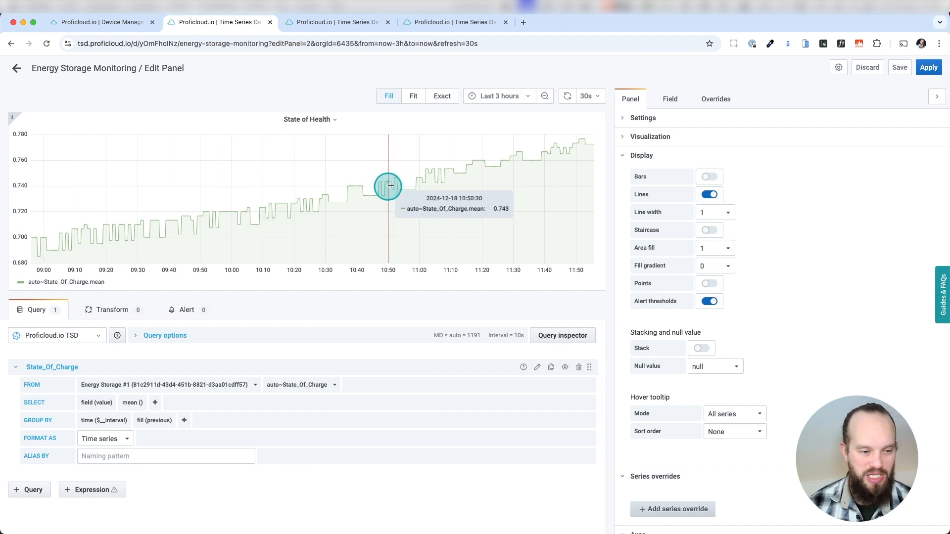
Examine the state of charge curve and the functions that can be added to the query's selection.
{"action": "left_click", "coordinate": [574, 148]}
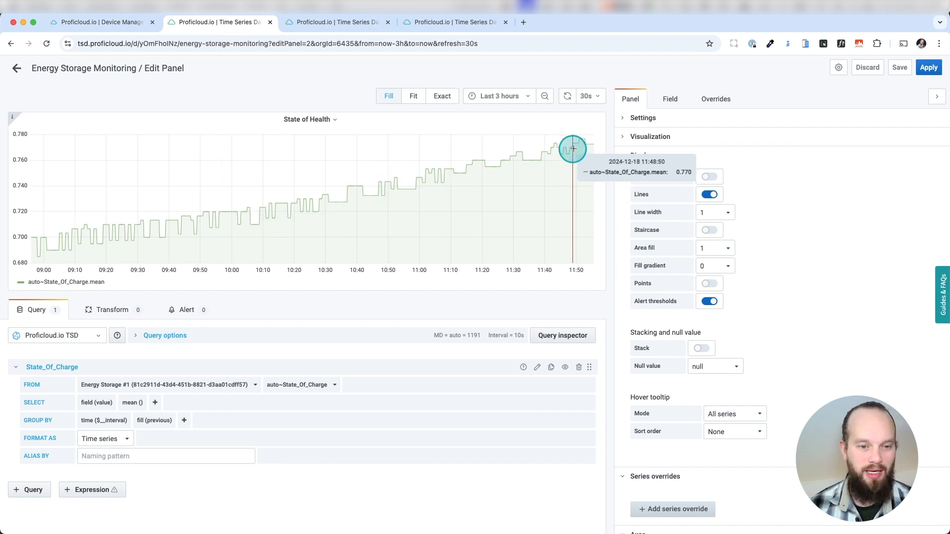
{"action": "left_click", "coordinate": [156, 225]}
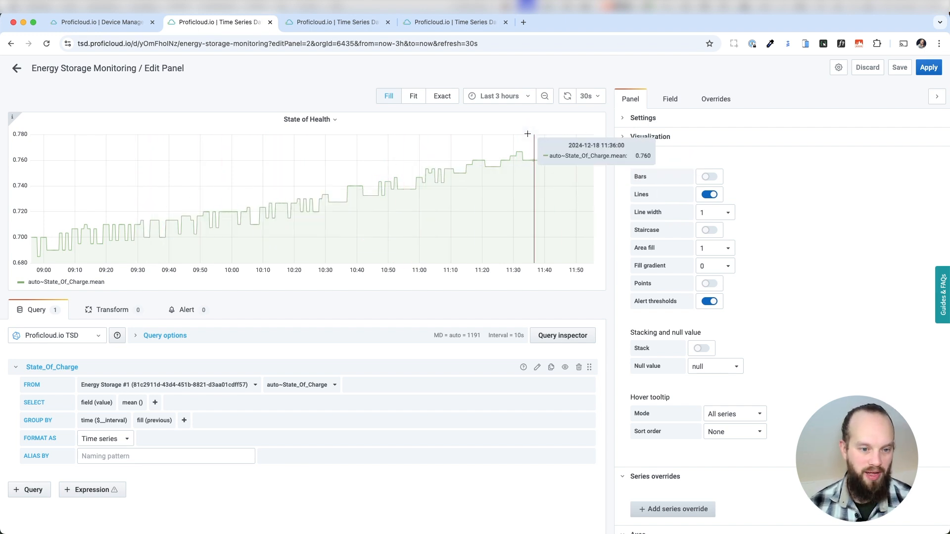
{"action": "left_click", "coordinate": [257, 240]}
{"action": "left_click", "coordinate": [69, 234]}
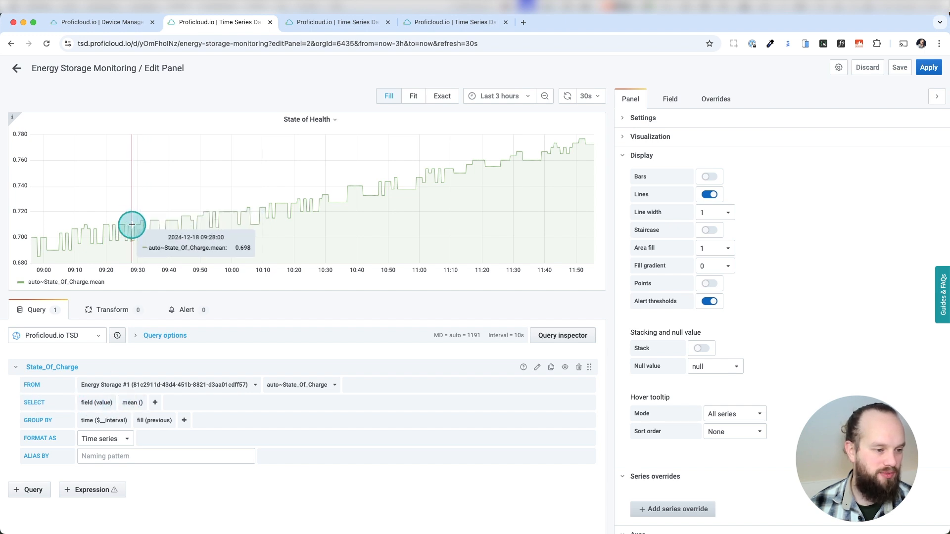
{"action": "left_click", "coordinate": [154, 404]}
{"action": "mouse_move", "coordinate": [174, 421]}
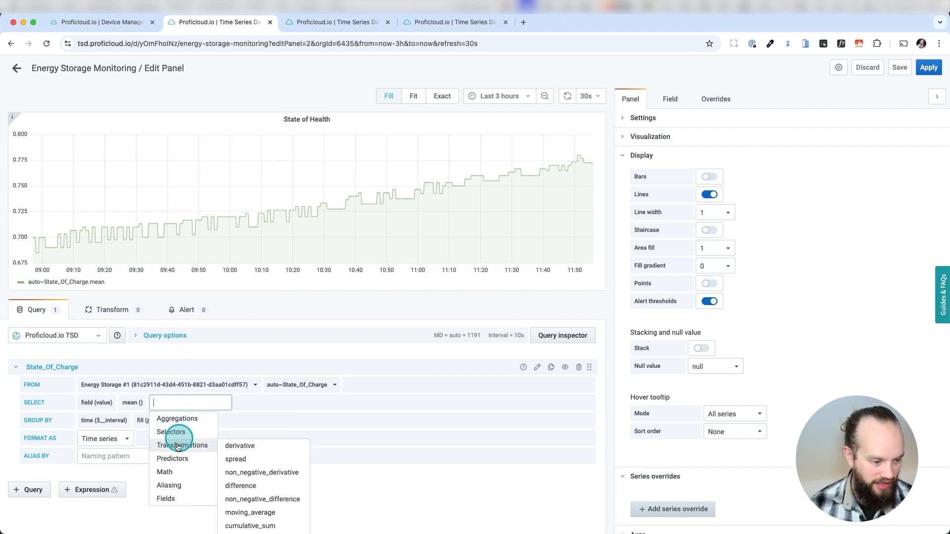
{"action": "left_click", "coordinate": [266, 288]}
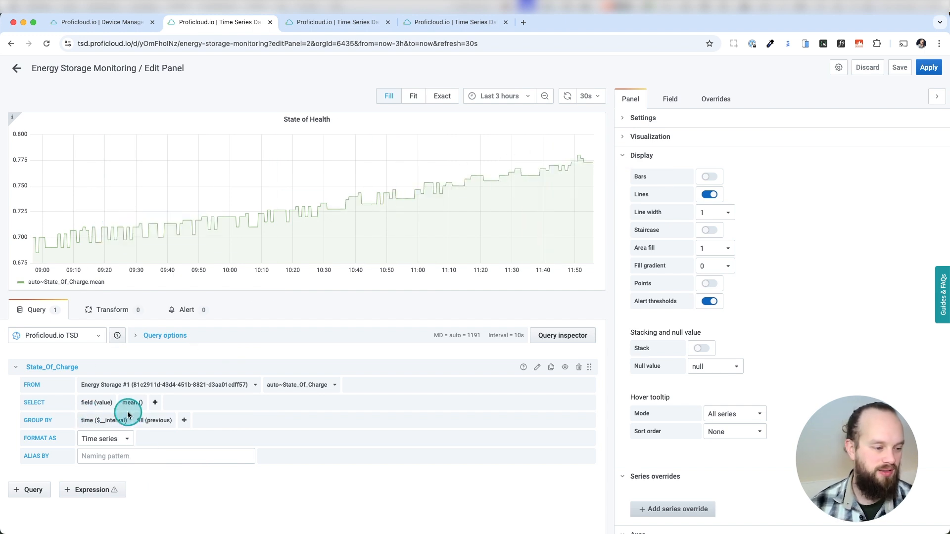
Set the query's alias to "State of Charge".
{"action": "left_click", "coordinate": [148, 459]}
{"action": "type", "text": "State of Charge"}
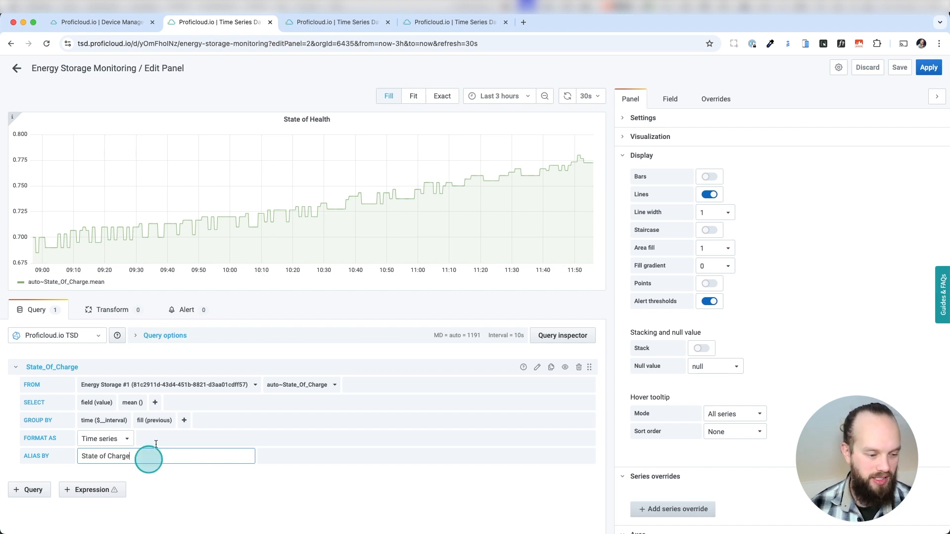
{"action": "left_click", "coordinate": [270, 465]}
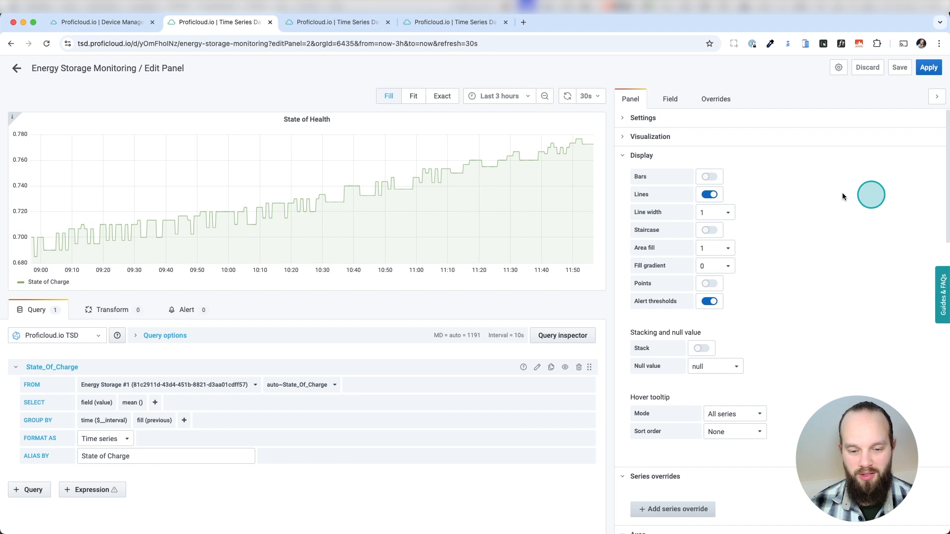
Try displaying the state of charge series as bars.
{"action": "left_click", "coordinate": [705, 176]}
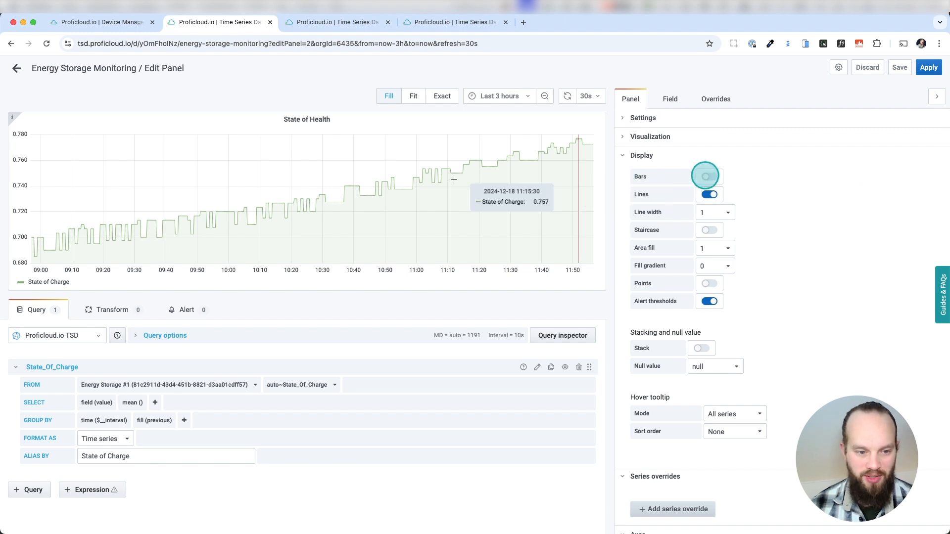
{"action": "left_click", "coordinate": [708, 178]}
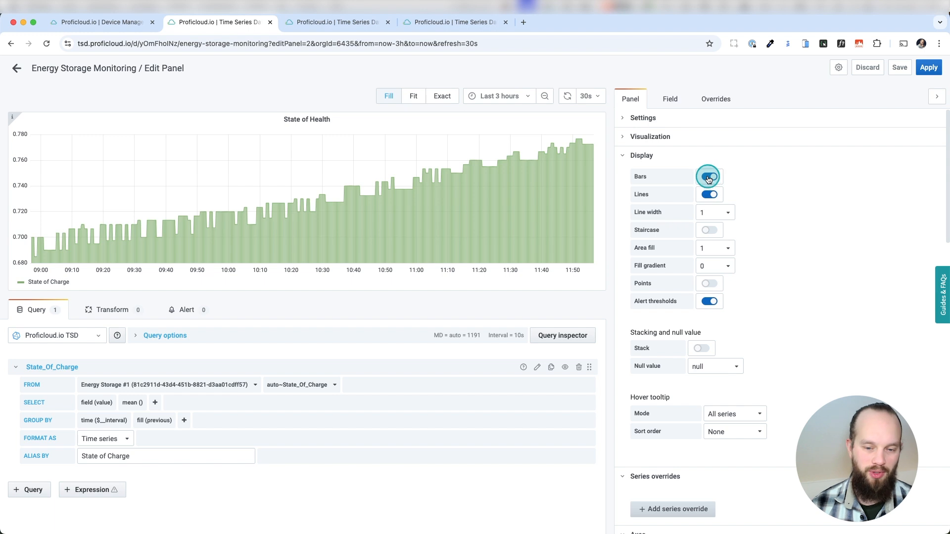
{"action": "left_click", "coordinate": [708, 178]}
Try a line width of 5 for the graph, and settle on a line width of 2.
{"action": "left_click", "coordinate": [713, 213]}
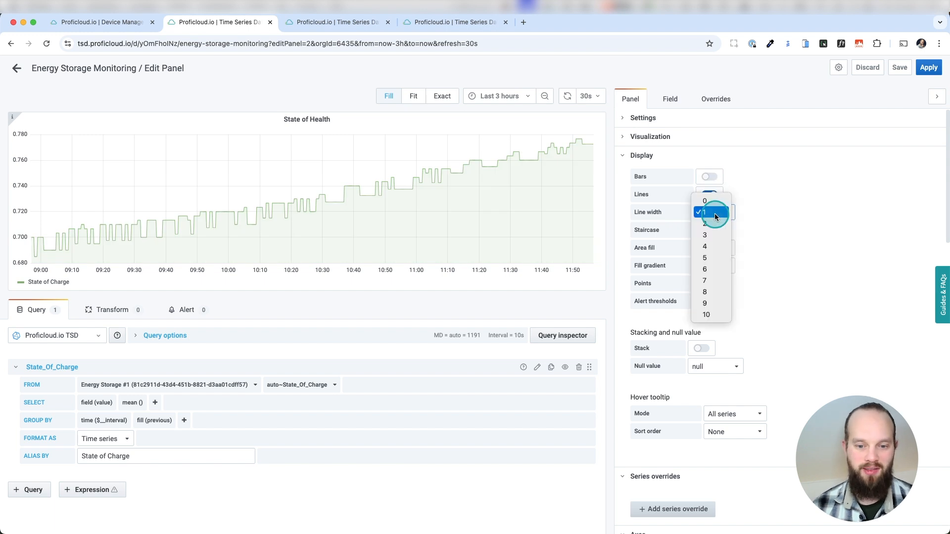
{"action": "left_click", "coordinate": [707, 257]}
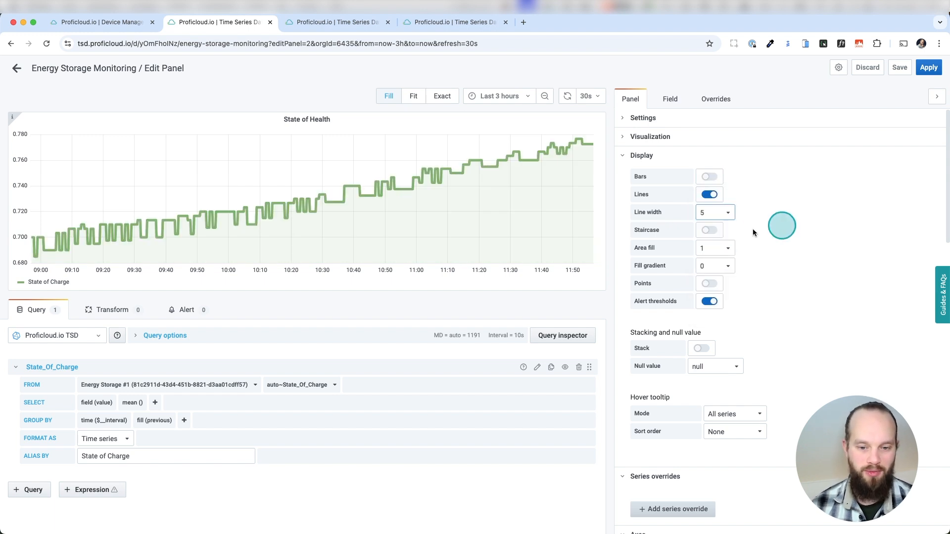
{"action": "left_click", "coordinate": [724, 214]}
{"action": "left_click", "coordinate": [798, 269]}
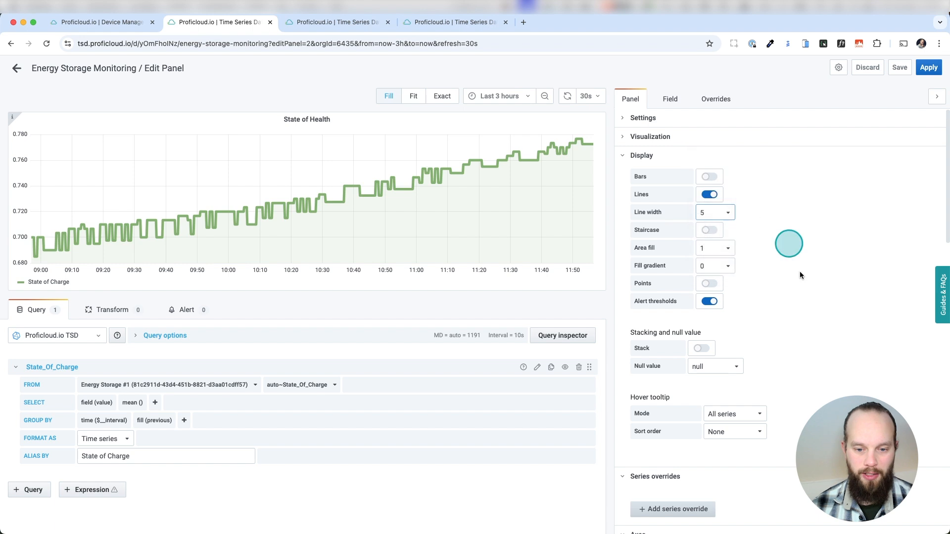
{"action": "left_click", "coordinate": [697, 231]}
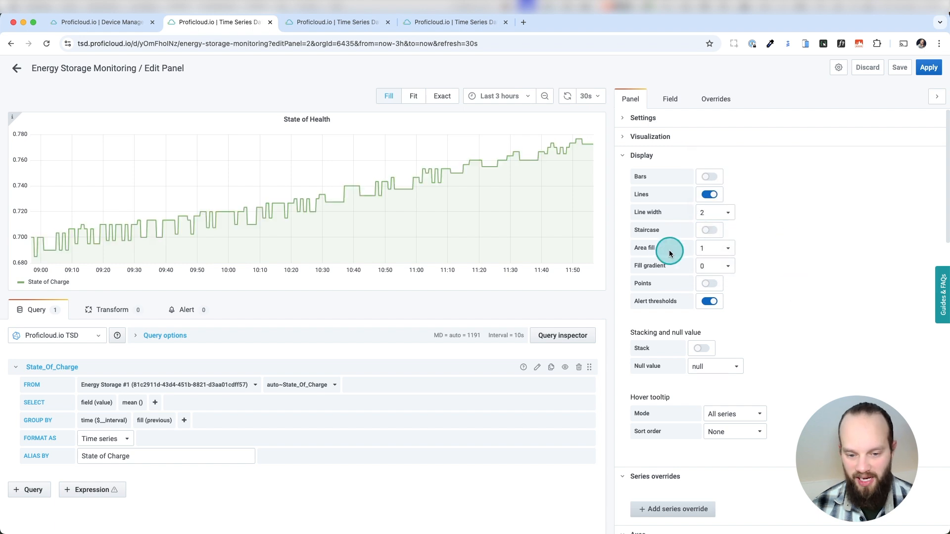
Set the graph's area fill to 10.
{"action": "left_click", "coordinate": [710, 248]}
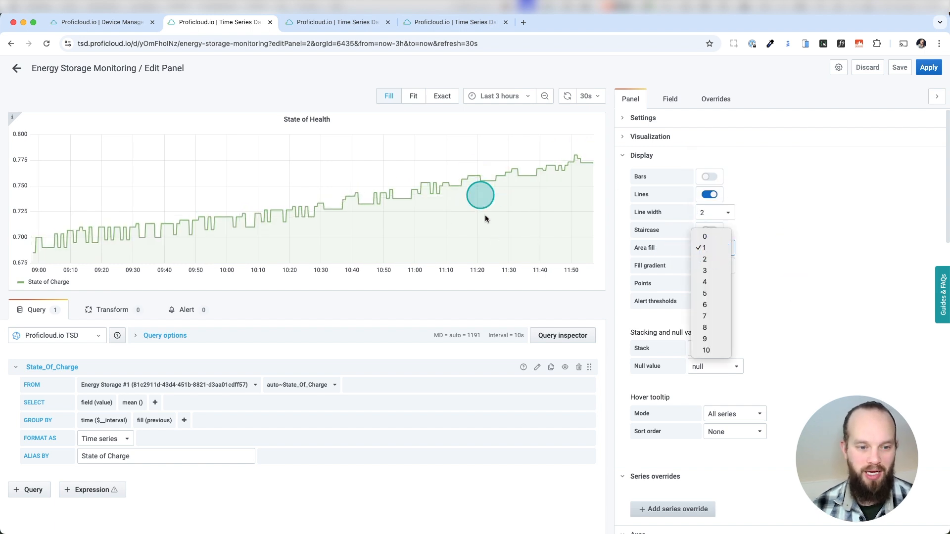
{"action": "left_click", "coordinate": [707, 349]}
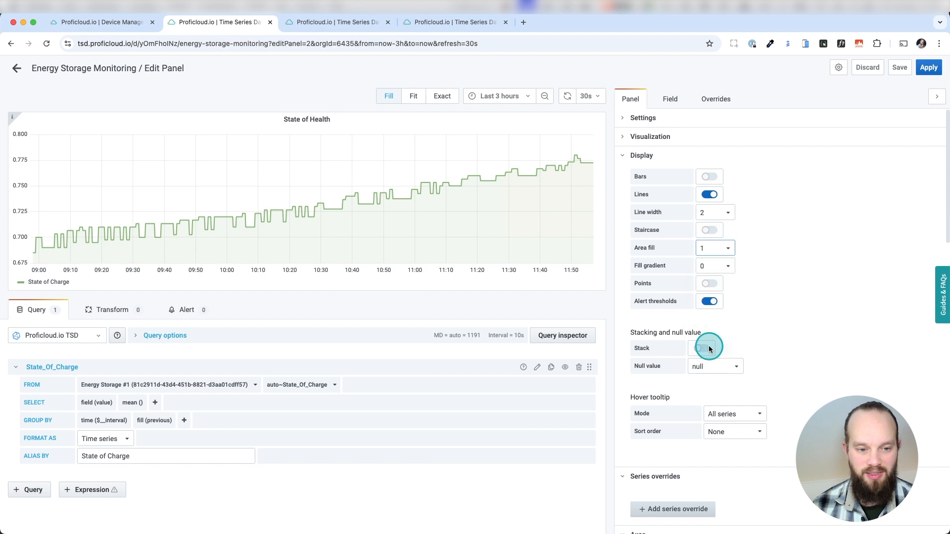
{"action": "left_click", "coordinate": [267, 235]}
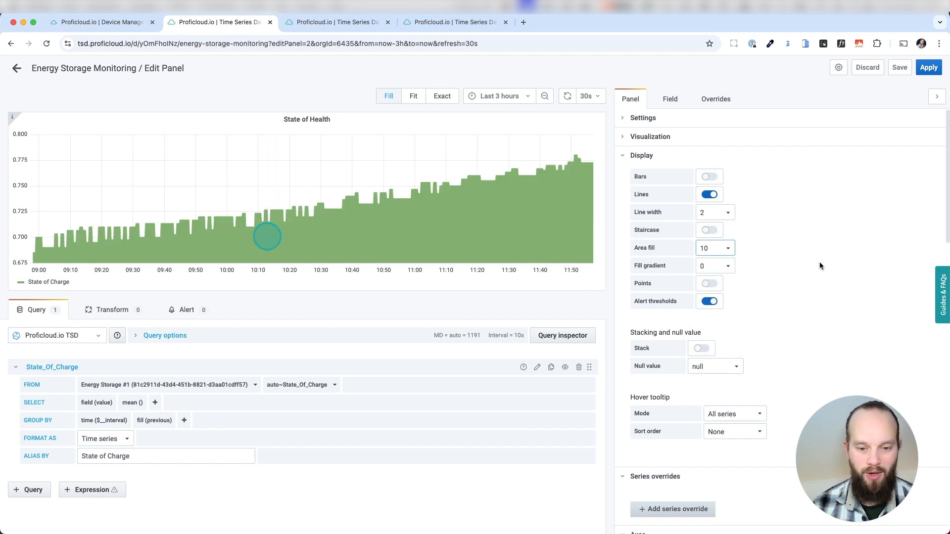
{"action": "scroll", "coordinate": [750, 291], "scroll_direction": "down", "scroll_amount": 6}
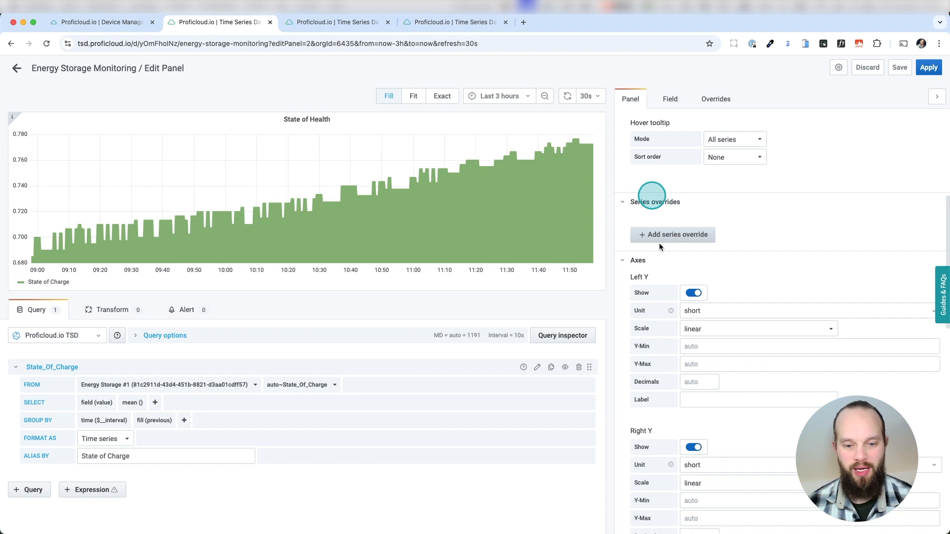
Add a series override that targets the "State of Charge" alias.
{"action": "left_click", "coordinate": [665, 238]}
{"action": "left_click", "coordinate": [664, 238]}
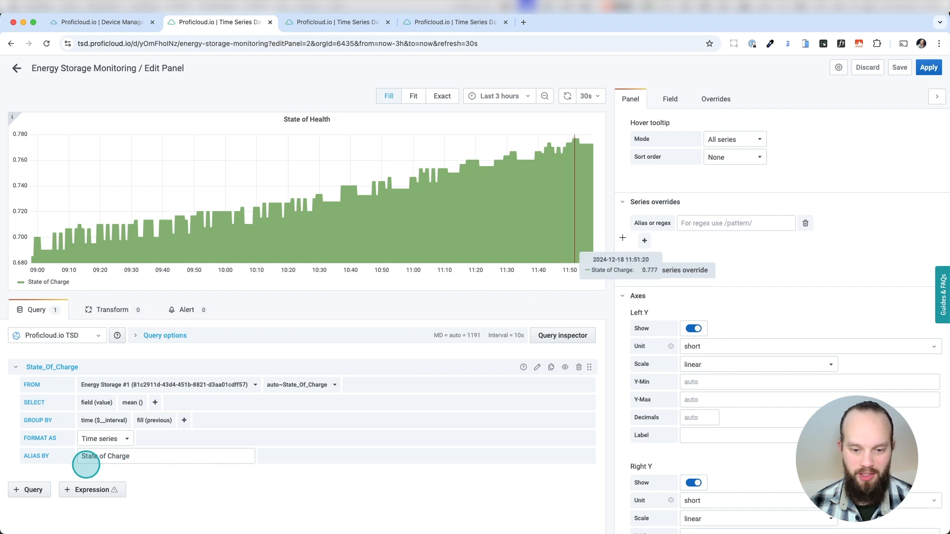
{"action": "left_click", "coordinate": [702, 223]}
{"action": "left_click", "coordinate": [705, 240]}
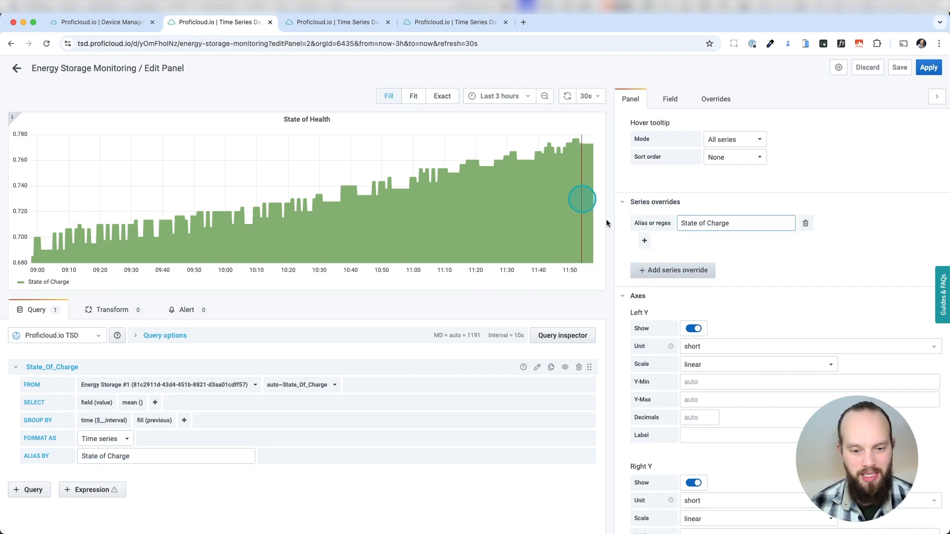
Add a color property to the State of Charge override and give it a custom dark gray.
{"action": "left_click", "coordinate": [645, 241]}
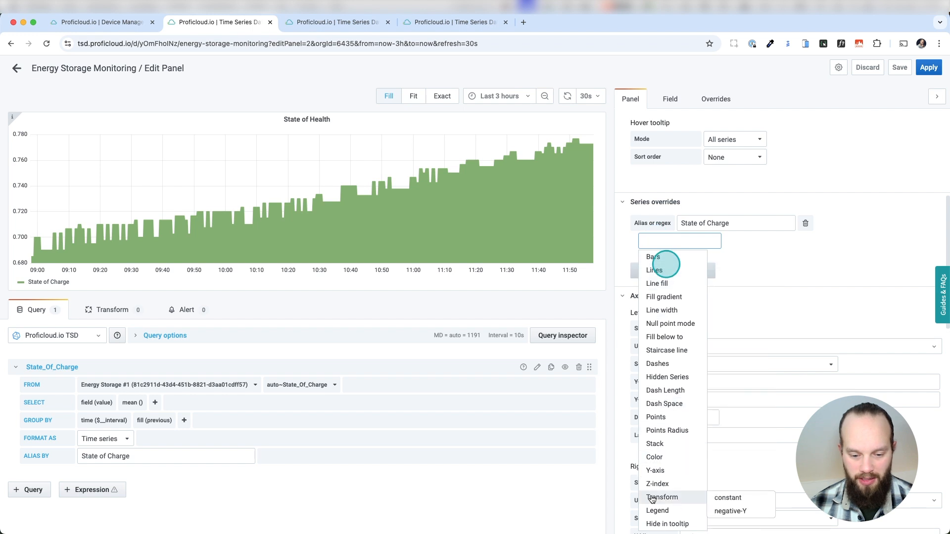
{"action": "mouse_move", "coordinate": [670, 280]}
{"action": "mouse_move", "coordinate": [665, 264]}
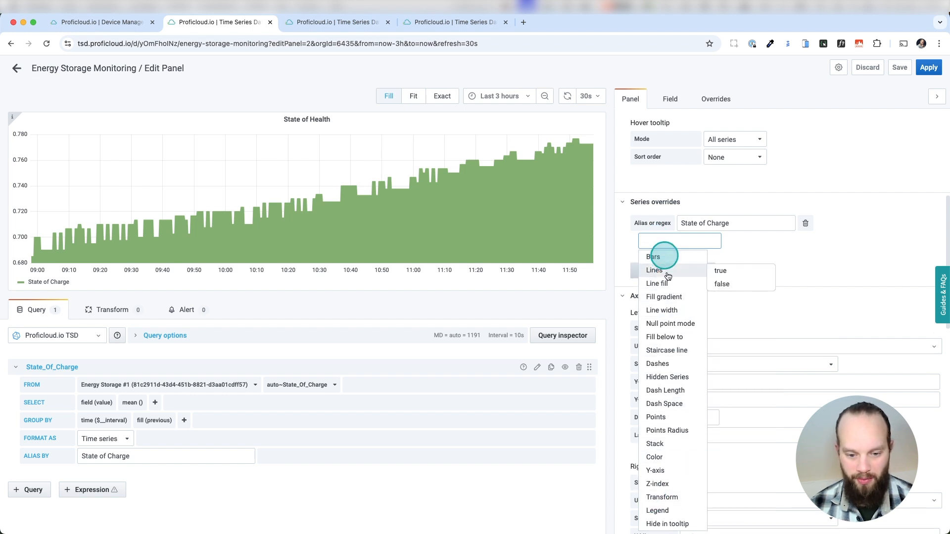
{"action": "mouse_move", "coordinate": [656, 457]}
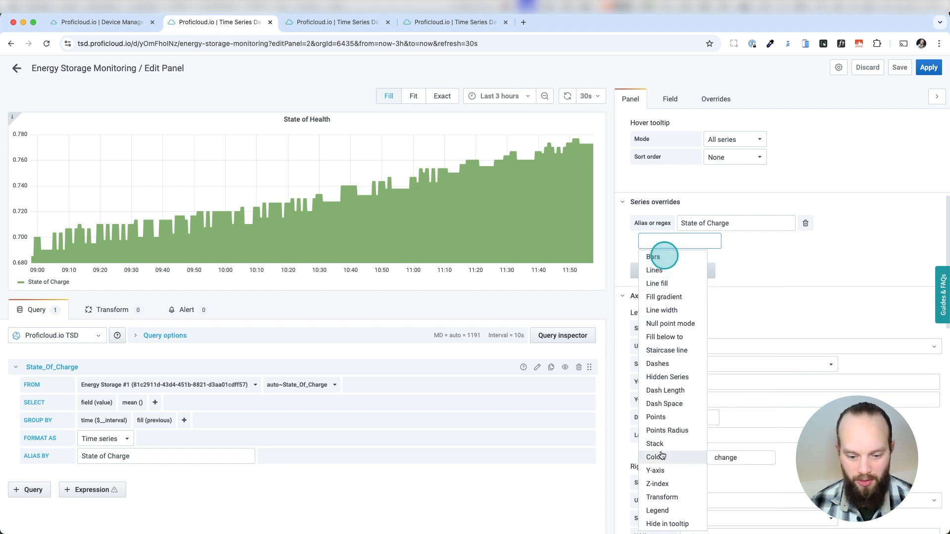
{"action": "left_click", "coordinate": [721, 458]}
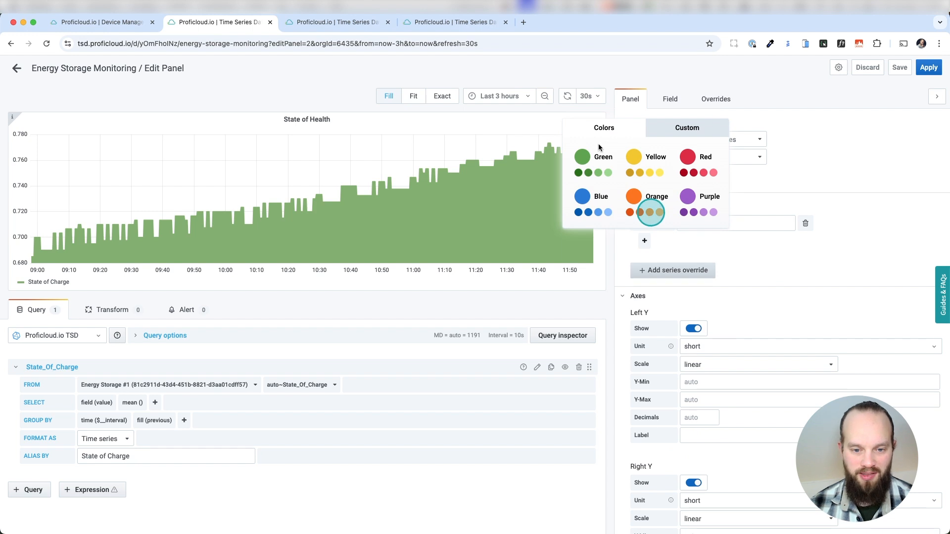
{"action": "left_click", "coordinate": [683, 127]}
{"action": "left_click", "coordinate": [690, 251]}
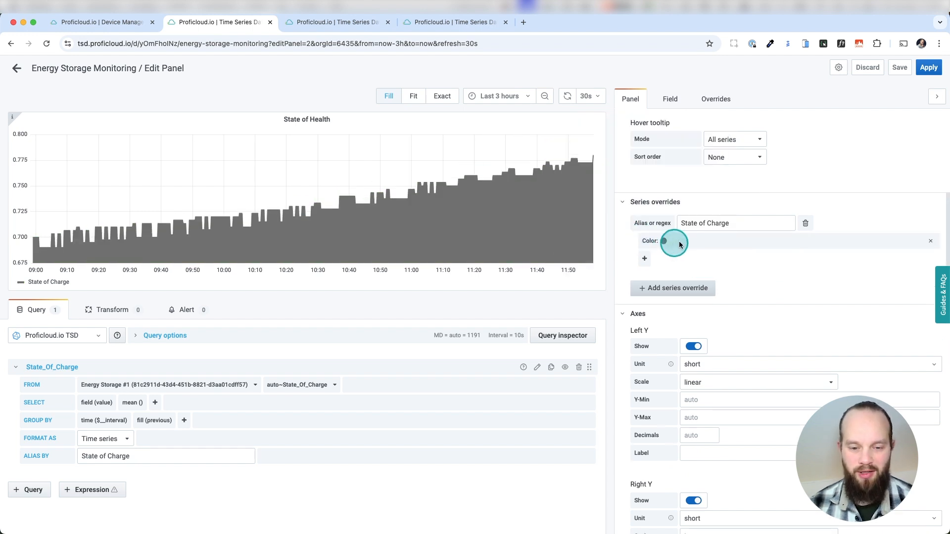
{"action": "left_click", "coordinate": [222, 390]}
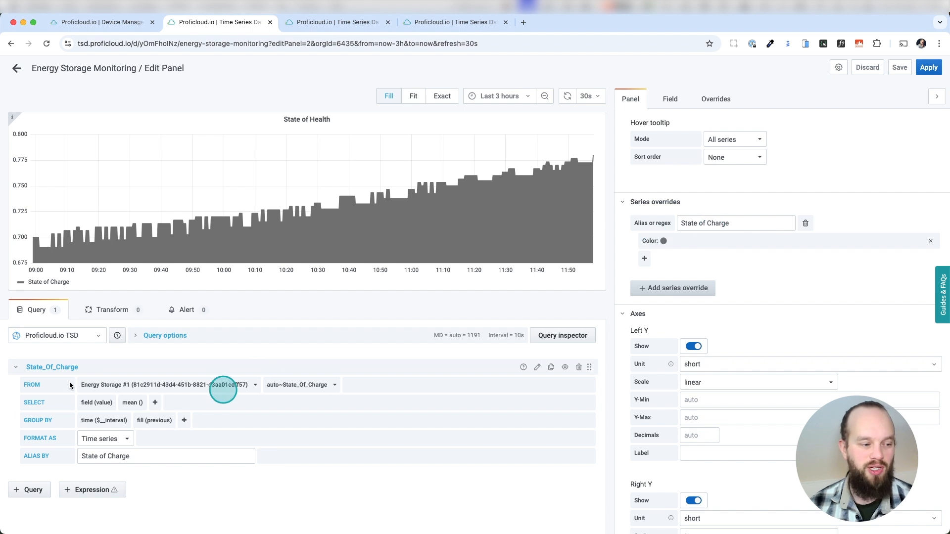
{"action": "left_click", "coordinate": [717, 187]}
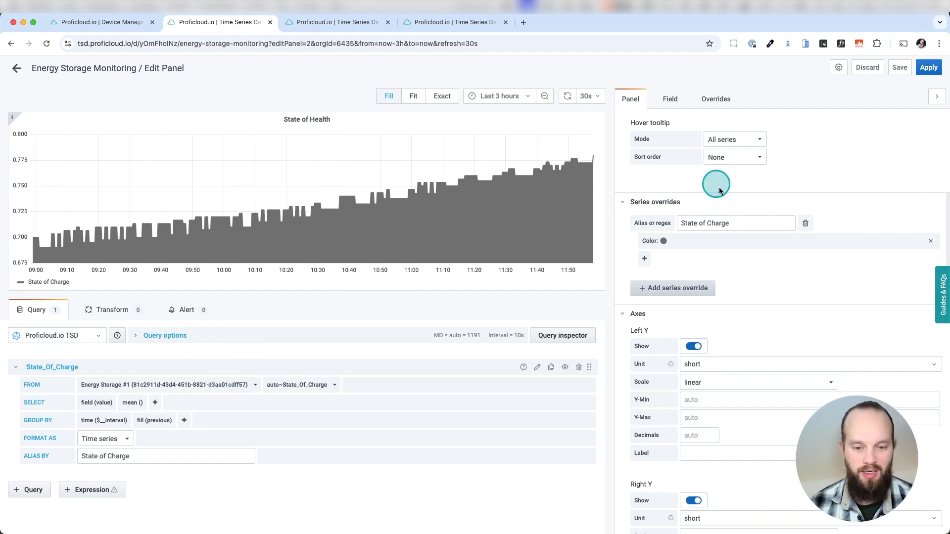
{"action": "left_click", "coordinate": [758, 217]}
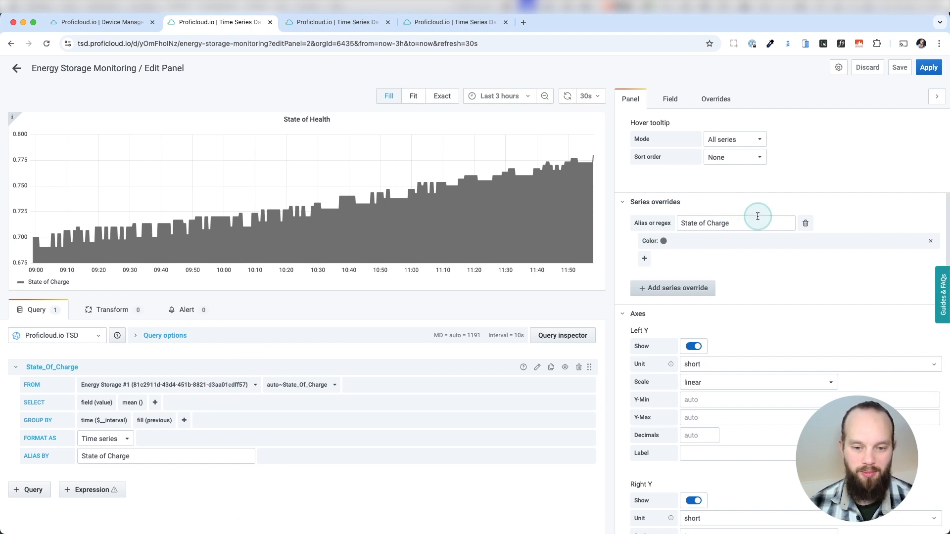
{"action": "left_click", "coordinate": [522, 231]}
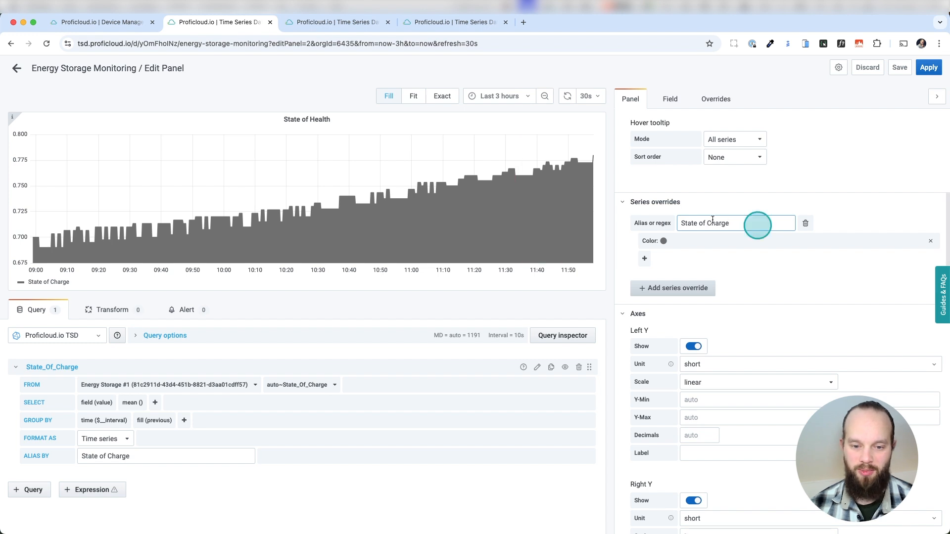
{"action": "left_click", "coordinate": [713, 223]}
{"action": "left_click", "coordinate": [764, 270]}
{"action": "left_click", "coordinate": [711, 216]}
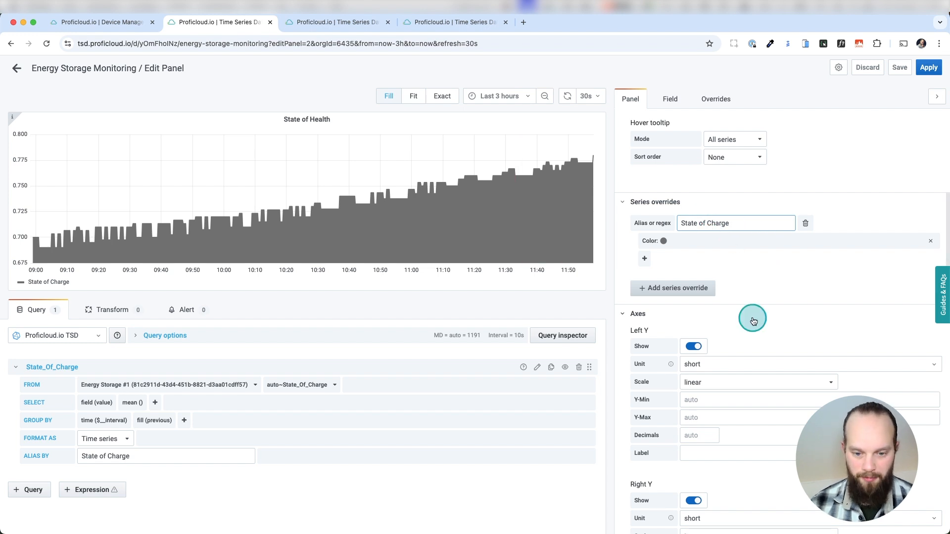
Set the left Y axis unit to Percent (0.0-1.0).
{"action": "scroll", "coordinate": [753, 320], "scroll_direction": "down", "scroll_amount": 5}
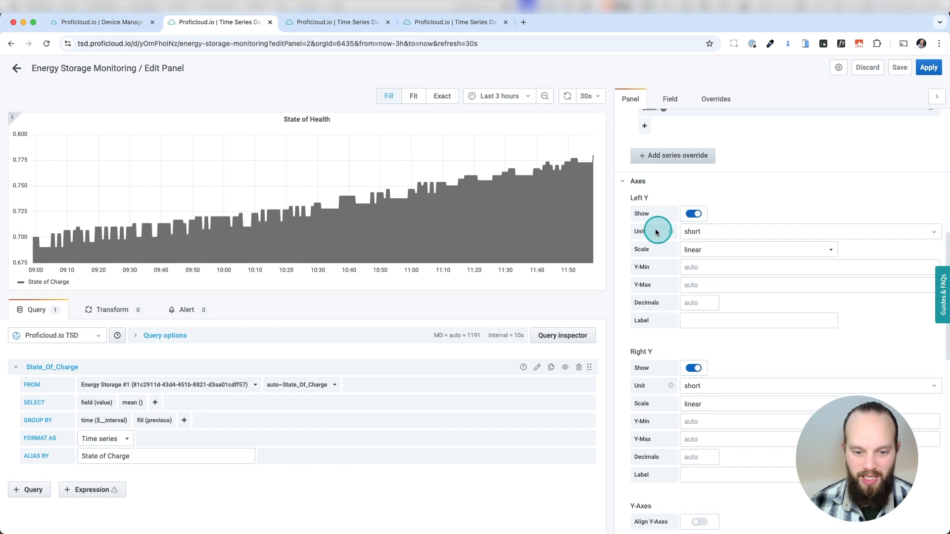
{"action": "left_click", "coordinate": [702, 233]}
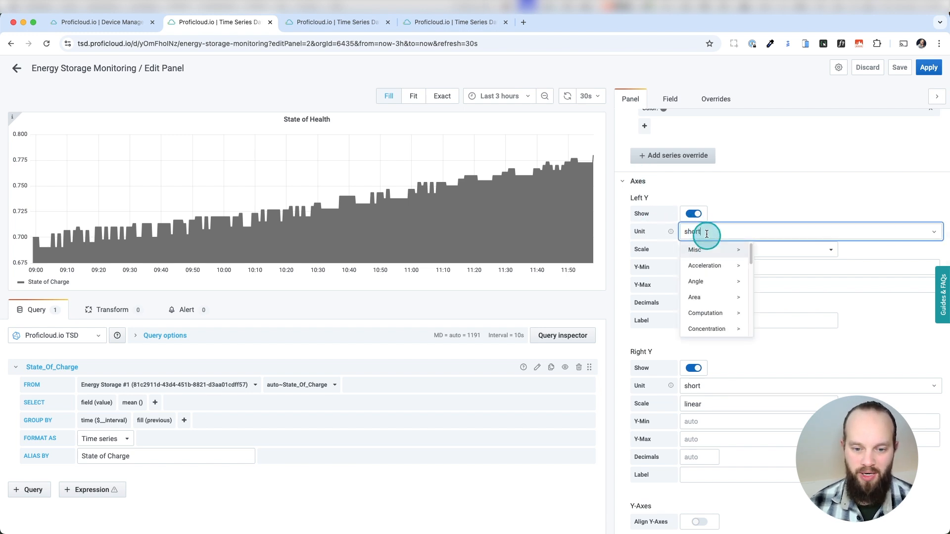
{"action": "double_click", "coordinate": [706, 233]}
{"action": "type", "text": "perce"}
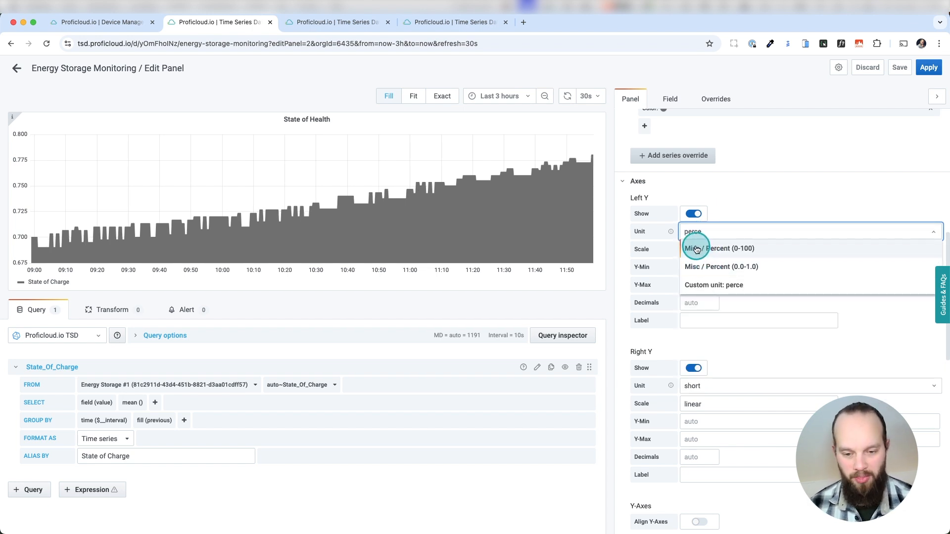
{"action": "left_click", "coordinate": [721, 268]}
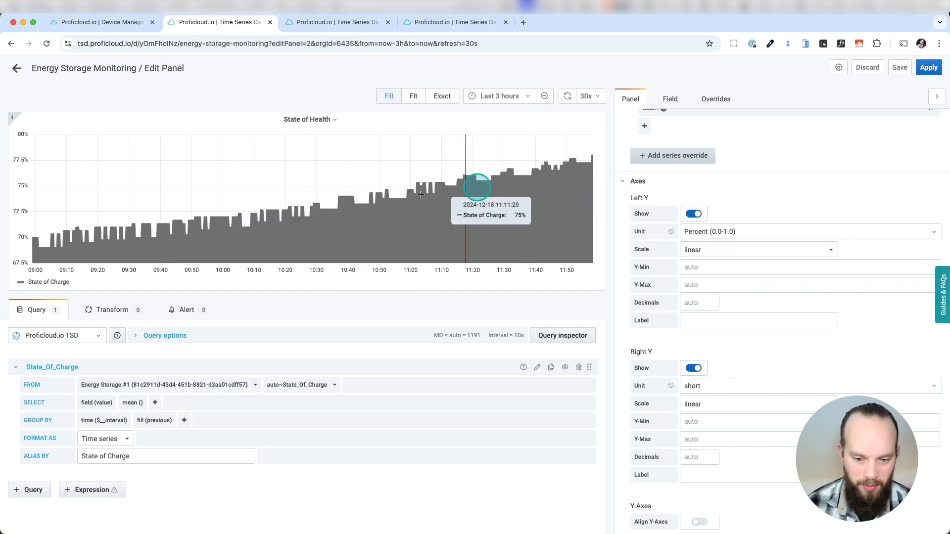
Set the left Y axis range to a minimum of 0 and a maximum of 1.
{"action": "left_click", "coordinate": [686, 266]}
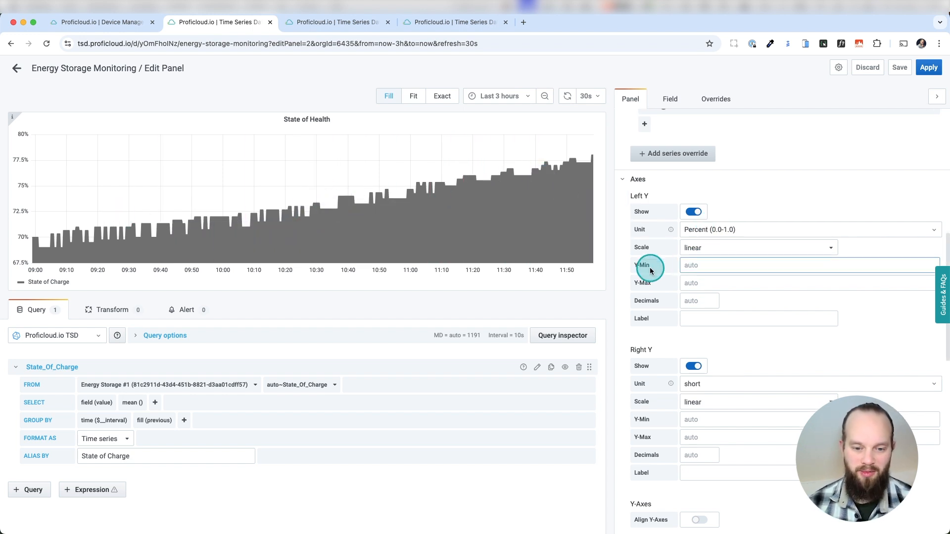
{"action": "left_click", "coordinate": [688, 279]}
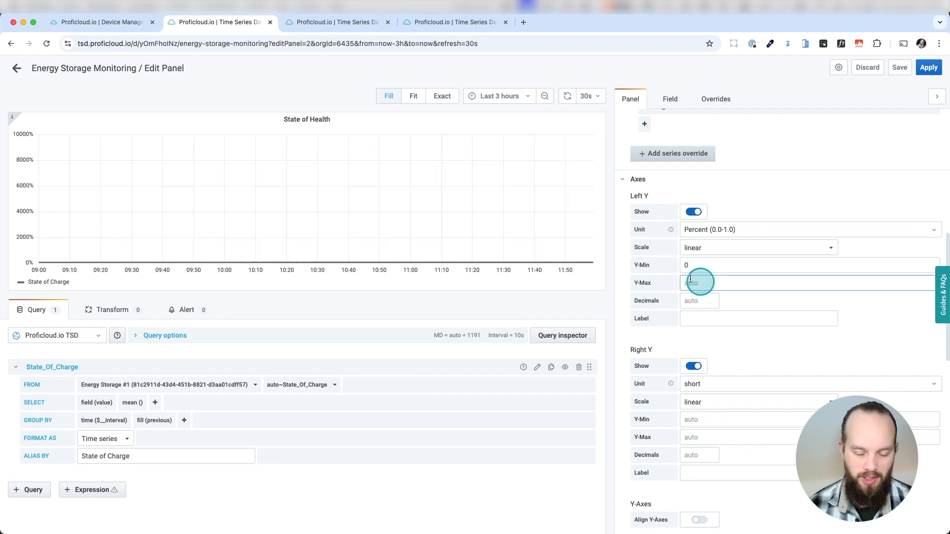
{"action": "key", "text": "Tab"}
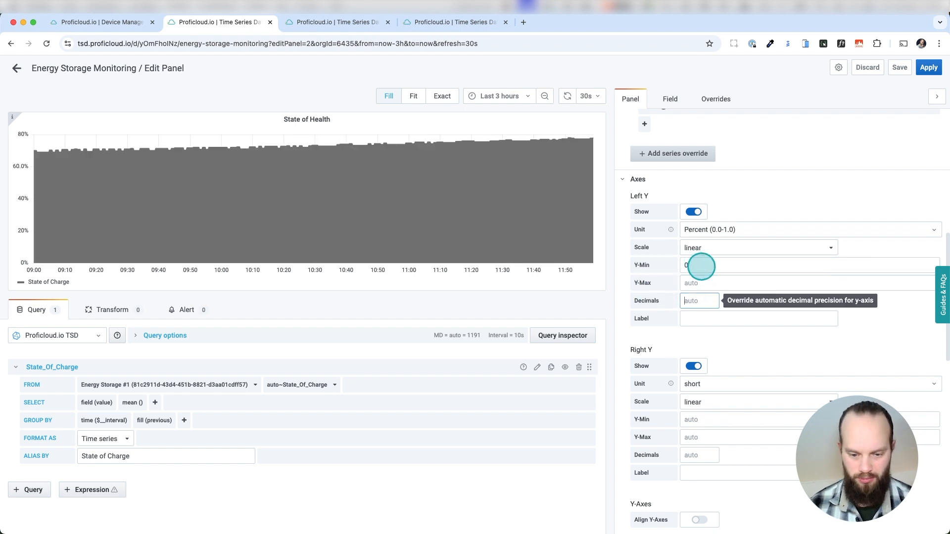
{"action": "left_click", "coordinate": [691, 283]}
{"action": "key", "text": "Tab"}
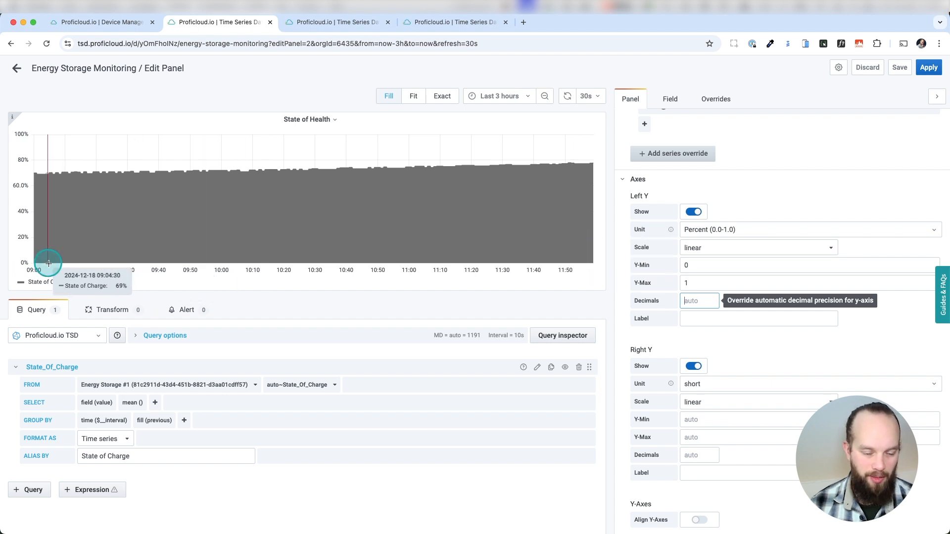
Try a duplicate of the State_Of_Charge query with the alias "State of Charge #2", and delete the duplicate.
{"action": "scroll", "coordinate": [759, 322], "scroll_direction": "up", "scroll_amount": 1}
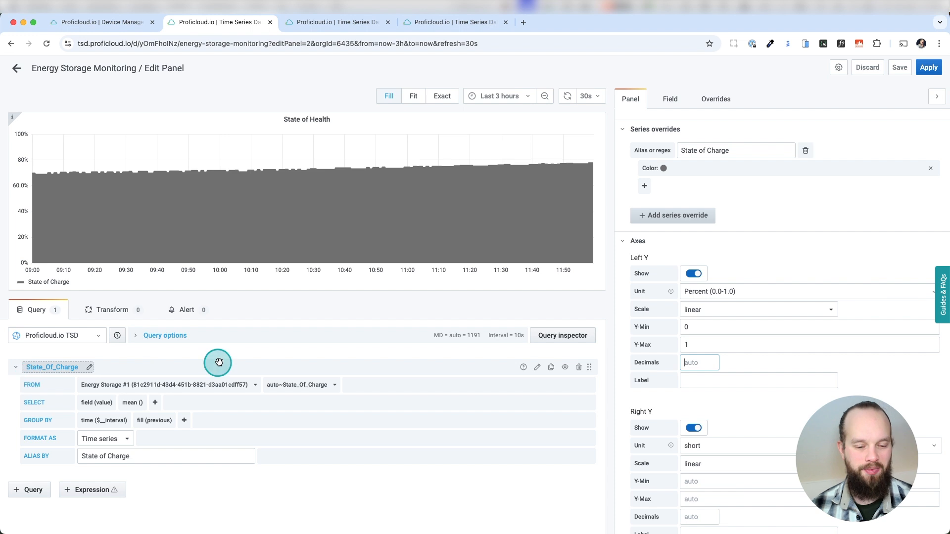
{"action": "left_click", "coordinate": [552, 367]}
{"action": "scroll", "coordinate": [446, 455], "scroll_direction": "down", "scroll_amount": 2}
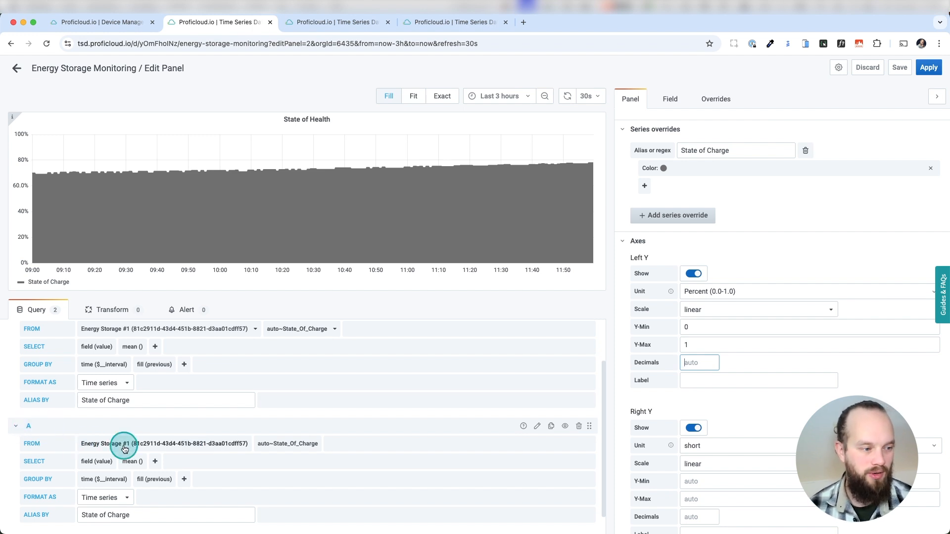
{"action": "scroll", "coordinate": [138, 451], "scroll_direction": "down", "scroll_amount": 1}
{"action": "left_click", "coordinate": [152, 497]}
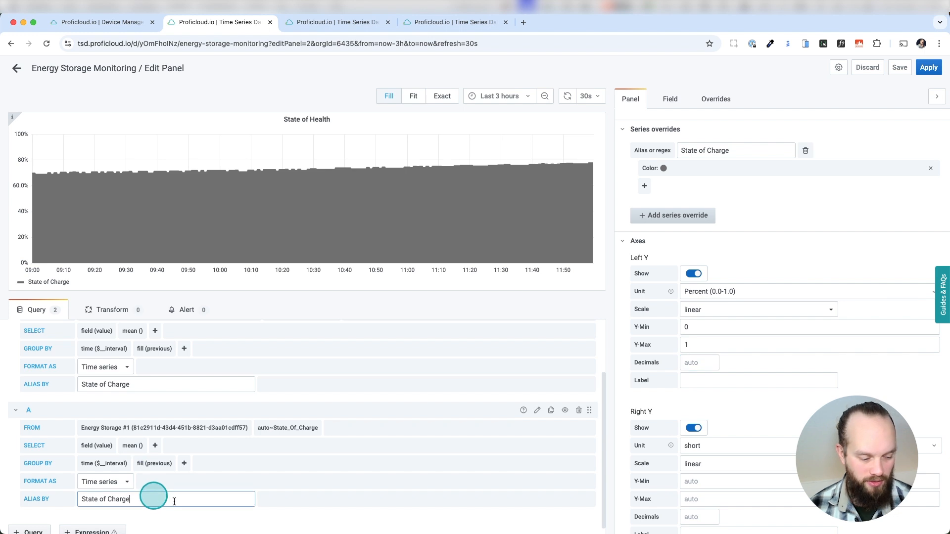
{"action": "key", "text": "Tab"}
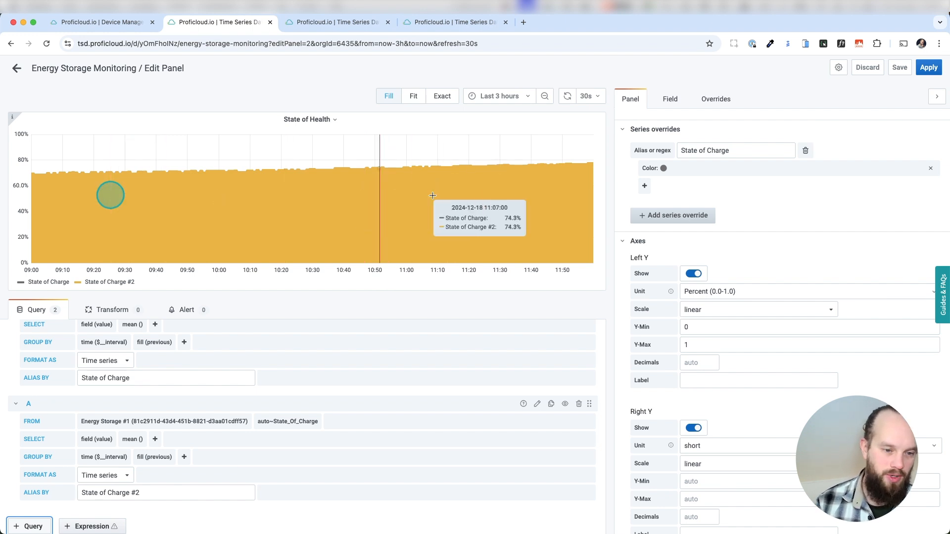
{"action": "left_click", "coordinate": [579, 404]}
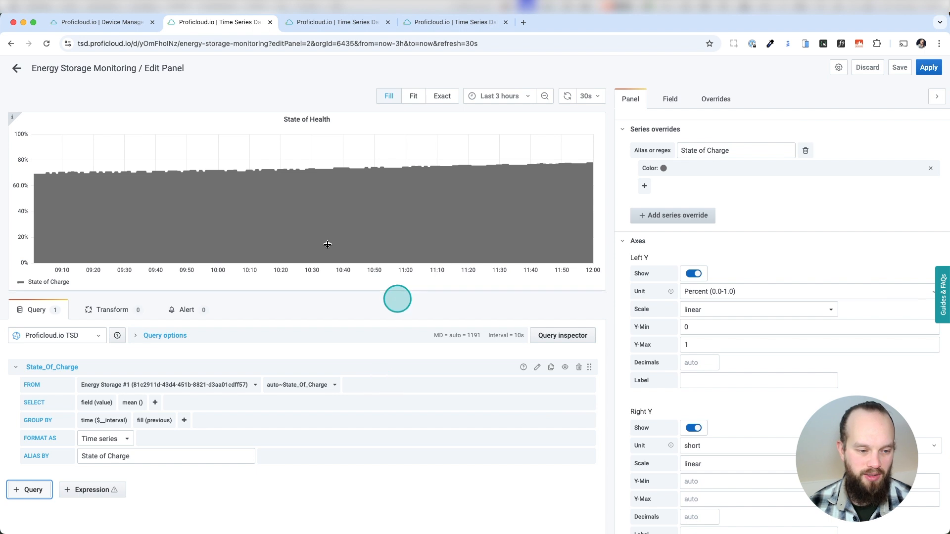